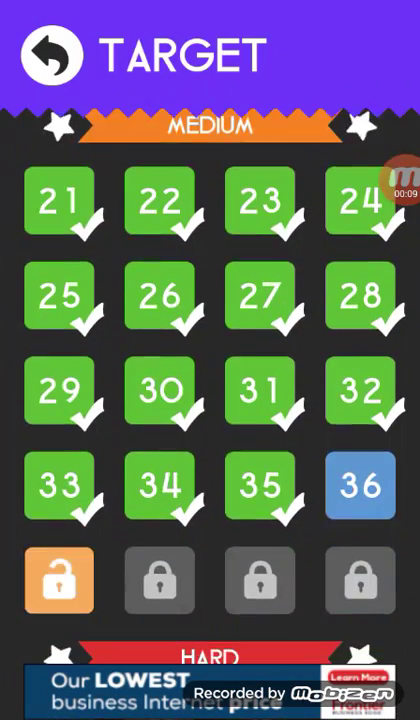
# Step: Tap the blue level 36 tile on the Target grid to begin
pyautogui.click(360, 472)
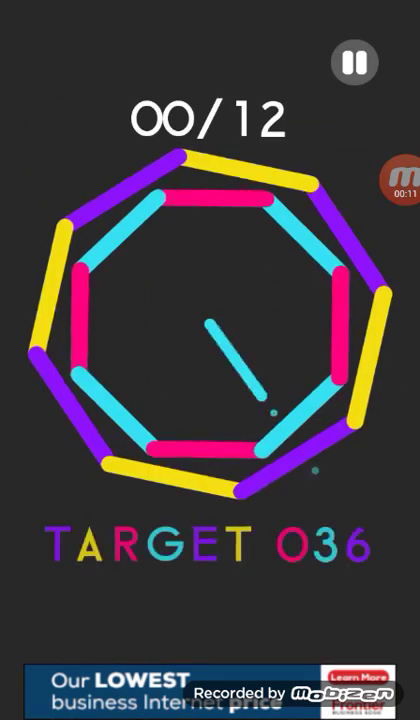
# Step: Play two failed attempts at target 36, peaking at 2 of 12 hits, restarting each time
pyautogui.click(210, 360)
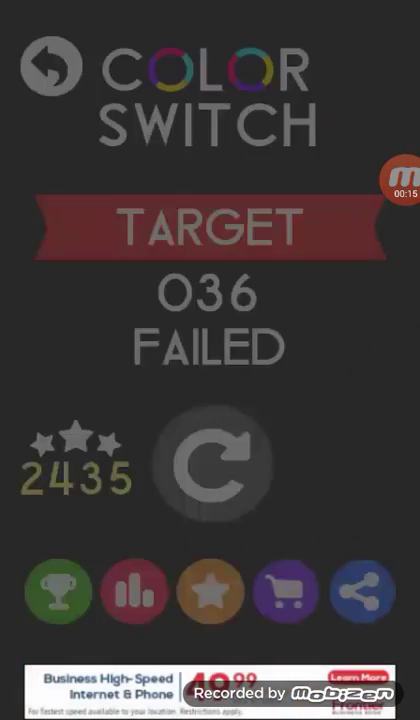
pyautogui.click(169, 511)
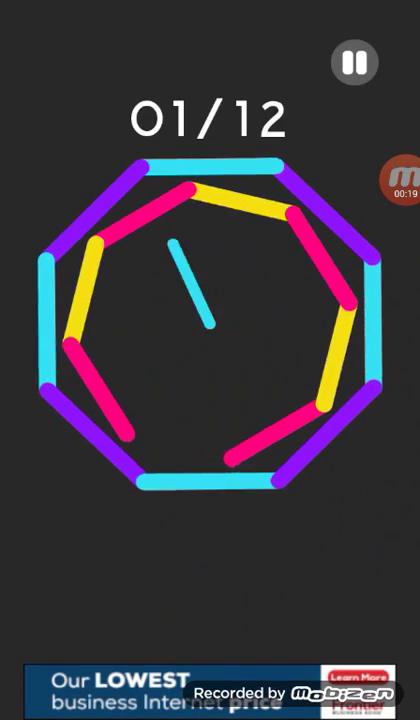
pyautogui.click(210, 400)
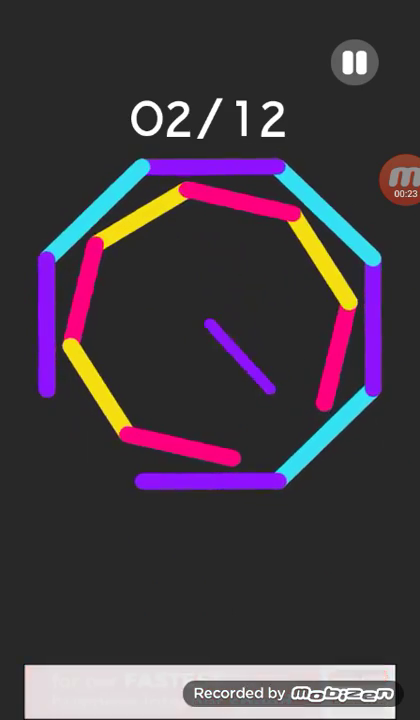
pyautogui.click(210, 400)
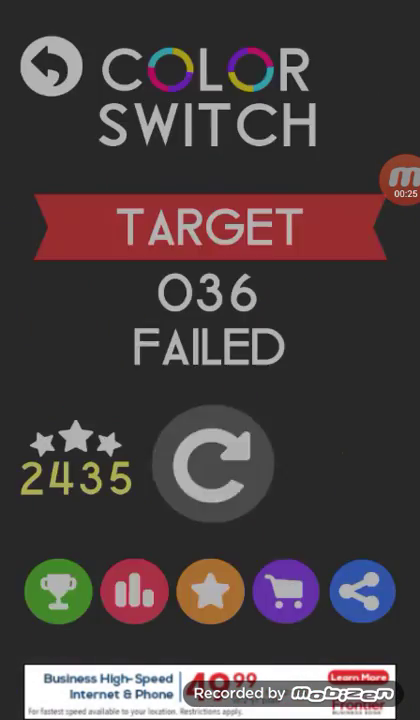
pyautogui.click(214, 467)
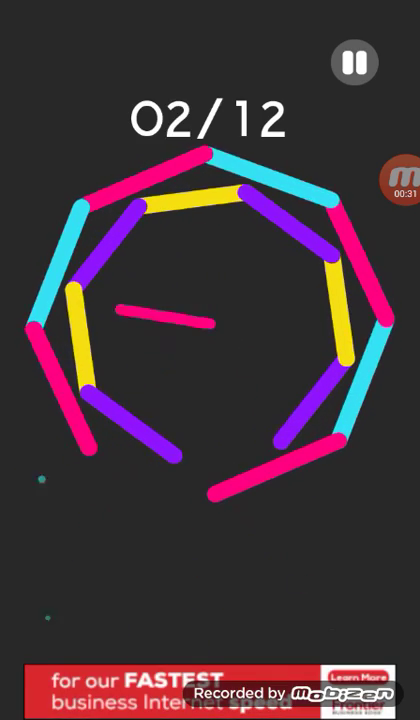
pyautogui.click(210, 360)
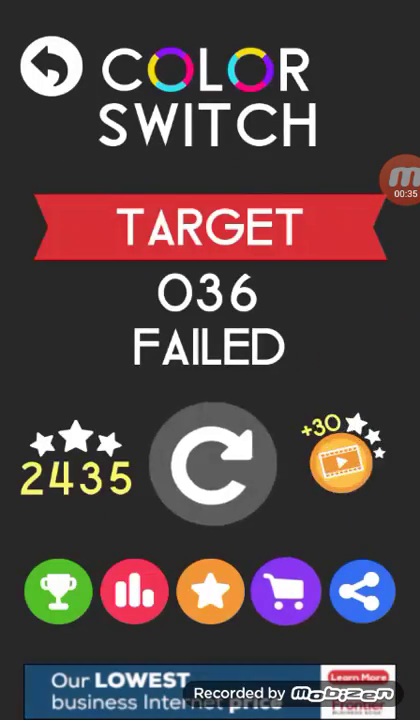
pyautogui.click(209, 466)
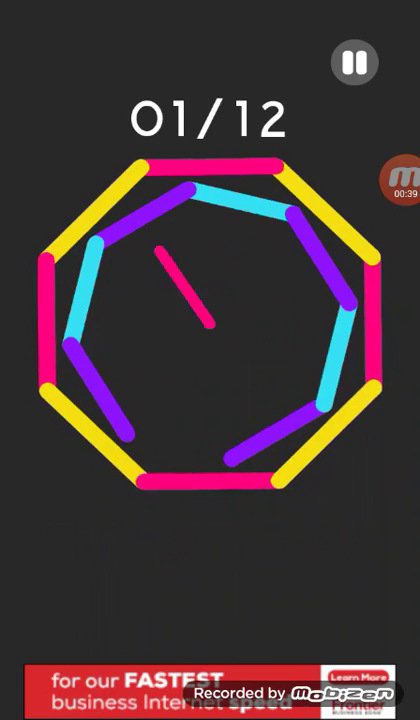
# Step: Hit pink, cyan and yellow segments up to 9 of 12, then decline the video and restart
pyautogui.click(210, 360)
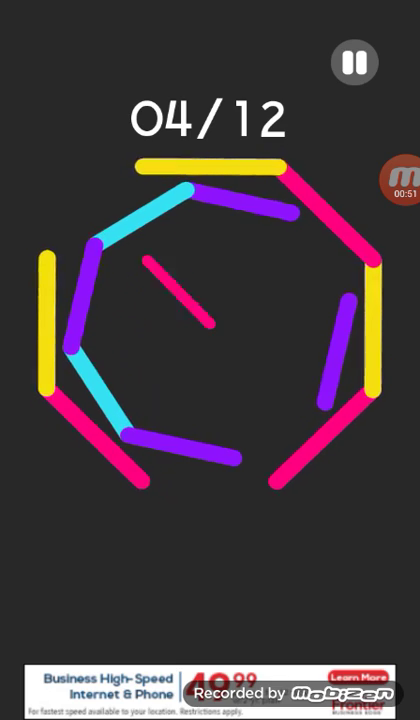
pyautogui.click(210, 360)
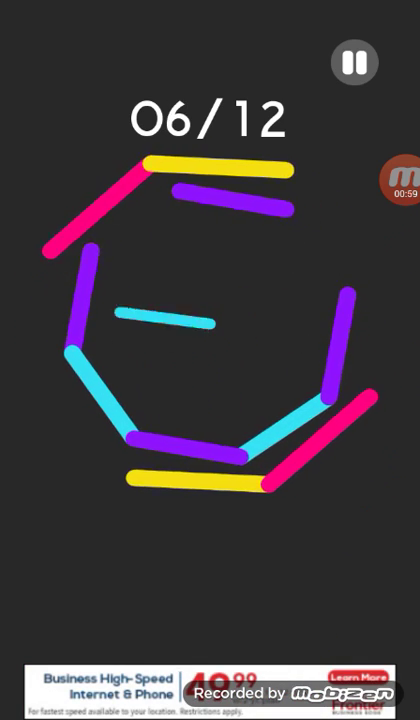
pyautogui.click(210, 360)
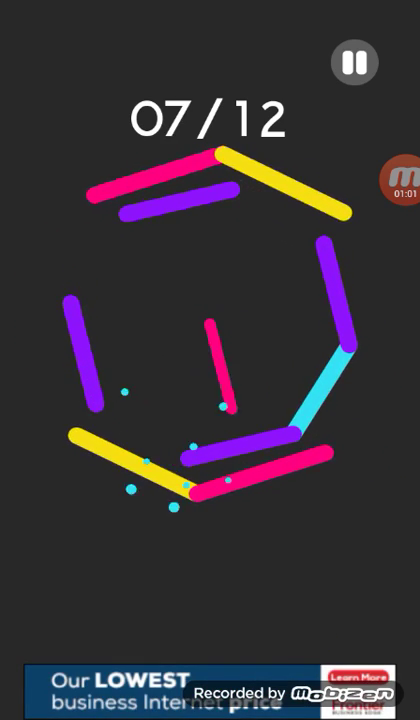
pyautogui.click(210, 360)
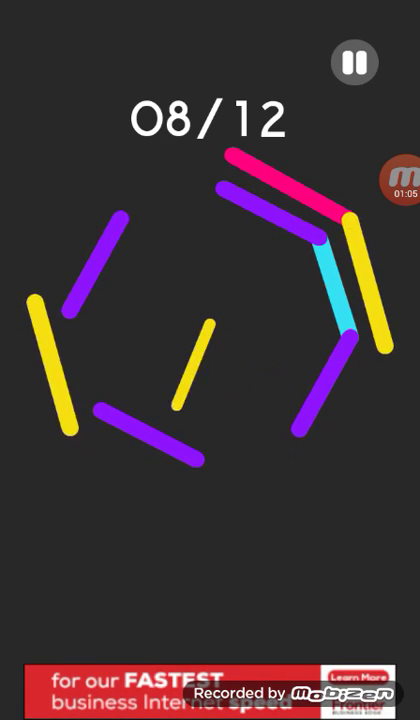
pyautogui.click(210, 360)
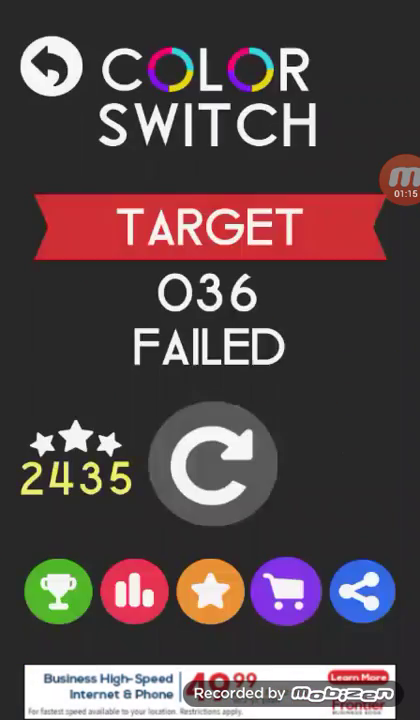
pyautogui.click(212, 462)
pyautogui.click(210, 360)
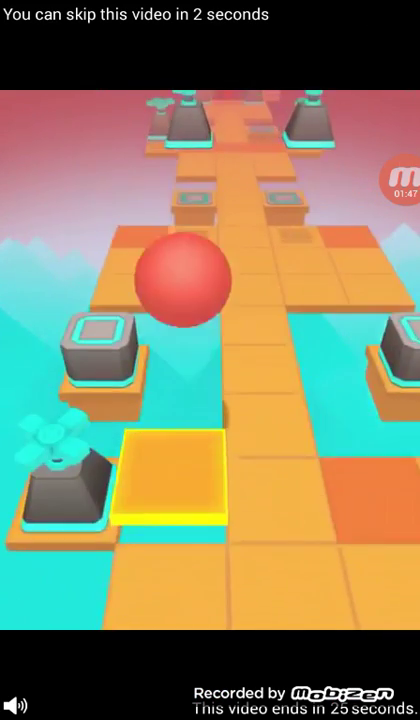
# Step: Turn the Rolling Sky ad's volume down twice and skip to its end card
pyautogui.press('XF86AudioLowerVolume')
pyautogui.press('XF86AudioLowerVolume')
pyautogui.press('XF86AudioLowerVolume')
pyautogui.press('XF86AudioLowerVolume')
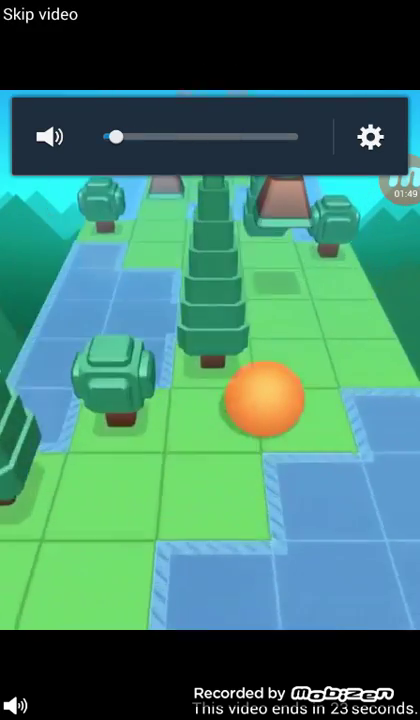
pyautogui.click(35, 14)
pyautogui.press('XF86AudioLowerVolume')
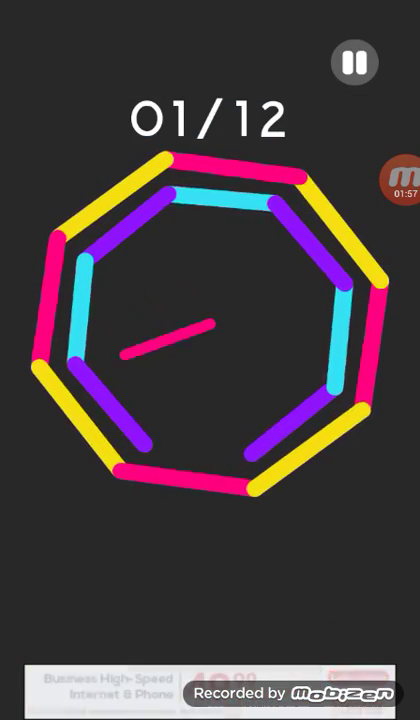
# Step: Hit pink, yellow and cyan segments to reach 7 of 12, then restart after failing
pyautogui.click(210, 360)
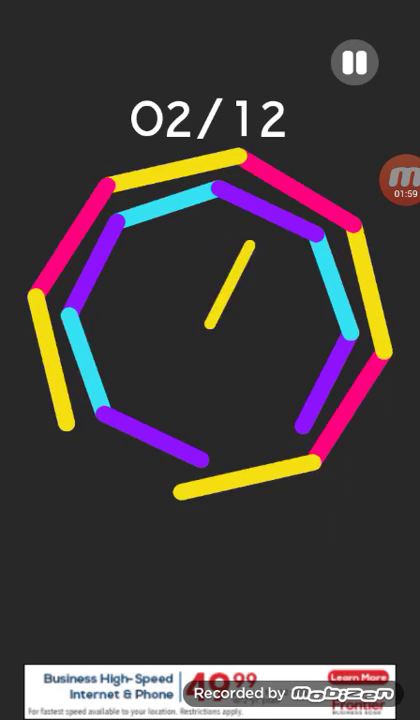
pyautogui.click(210, 360)
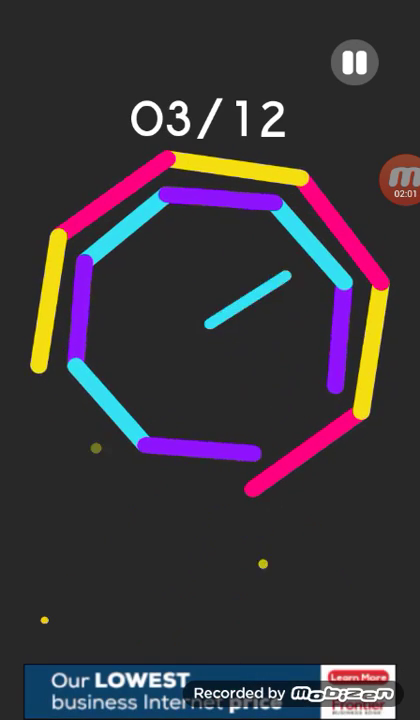
pyautogui.click(210, 360)
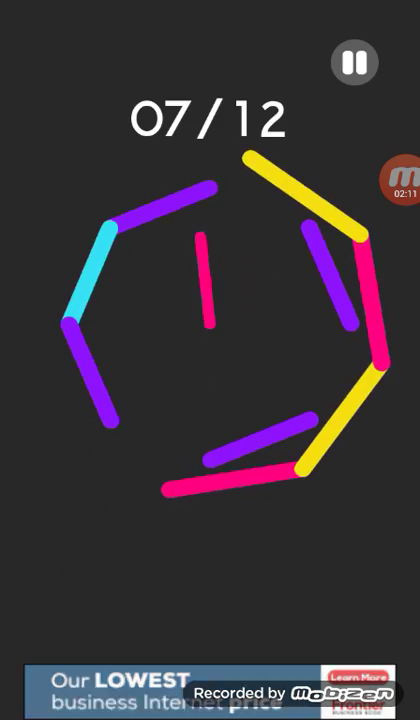
pyautogui.click(210, 360)
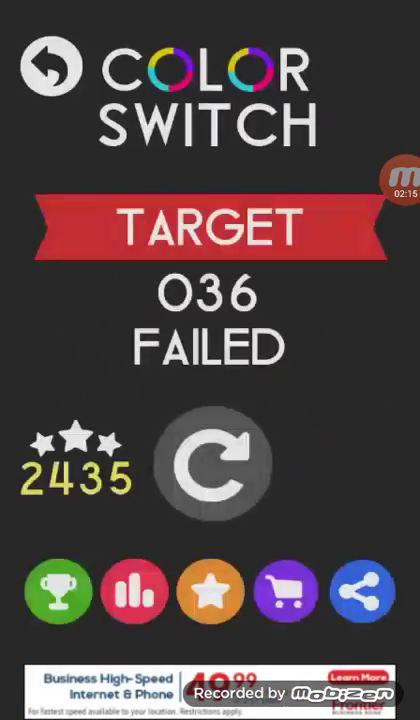
pyautogui.click(214, 466)
pyautogui.click(210, 360)
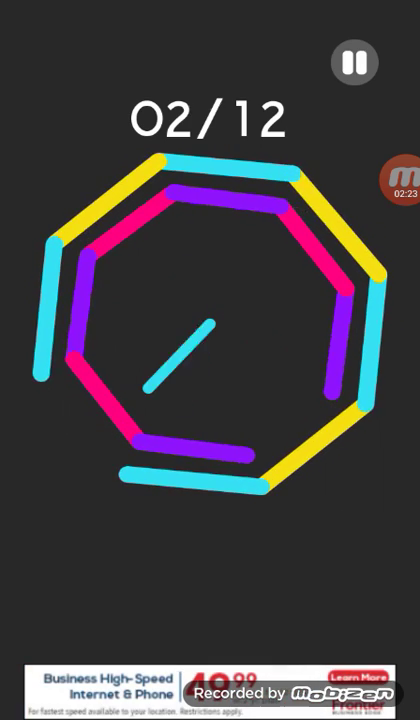
# Step: Hit the last cyan, yellow and pink segments to complete target 36, then advance to 37
pyautogui.click(210, 360)
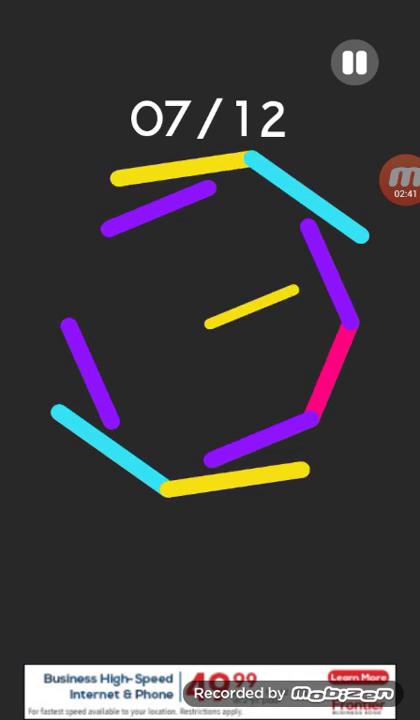
pyautogui.click(210, 400)
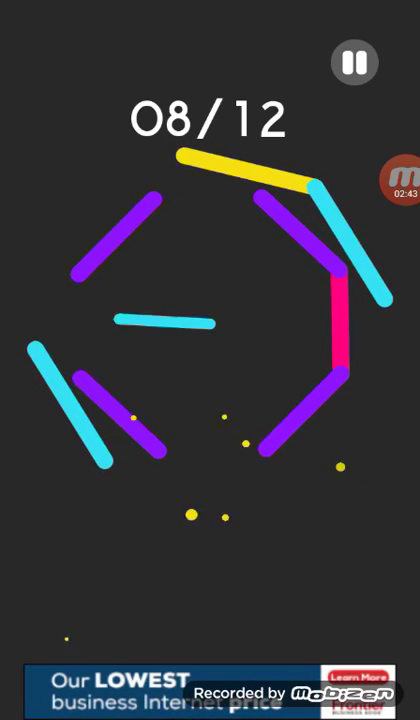
pyautogui.click(210, 400)
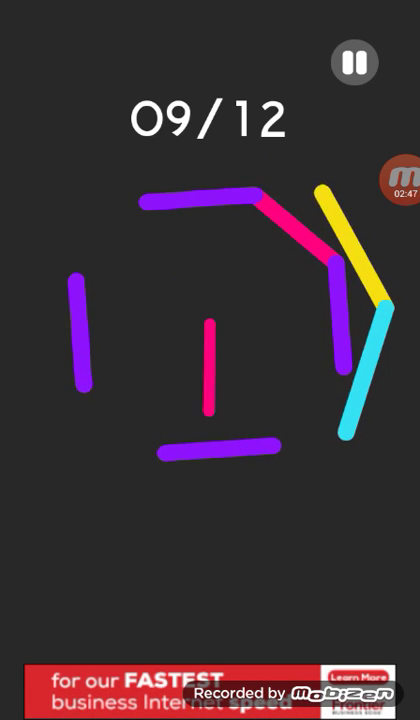
pyautogui.click(210, 400)
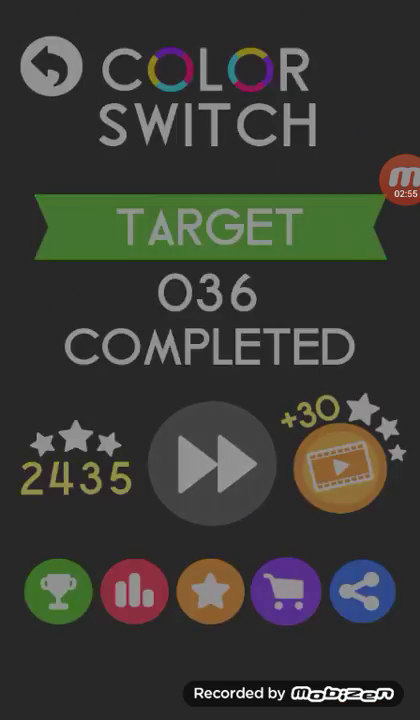
pyautogui.click(209, 466)
# Step: Hit pink, purple and cyan segments until target 37 fails, then decline continuing and restart
pyautogui.click(210, 400)
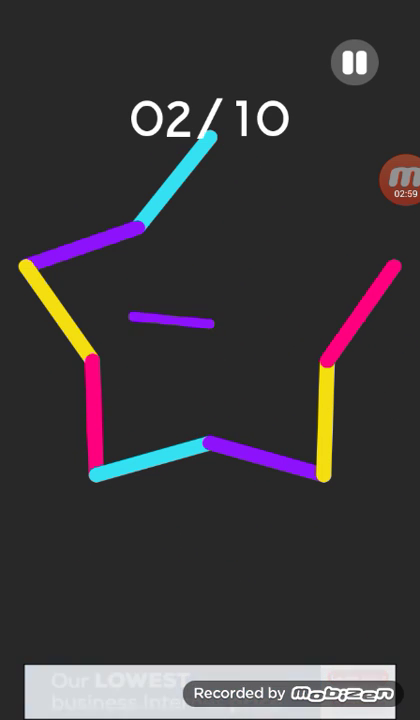
pyautogui.click(210, 400)
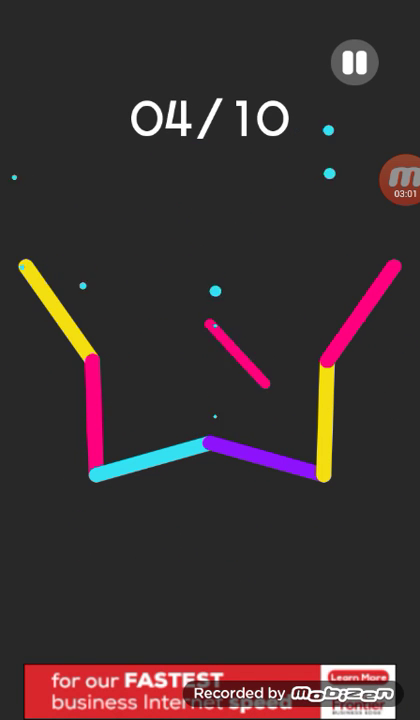
pyautogui.click(210, 400)
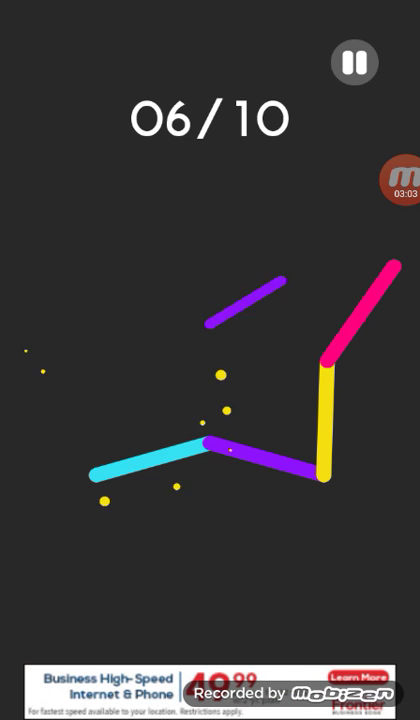
pyautogui.click(210, 400)
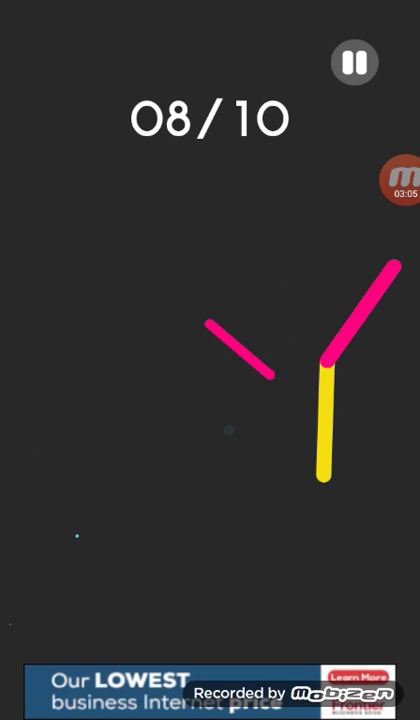
pyautogui.click(210, 400)
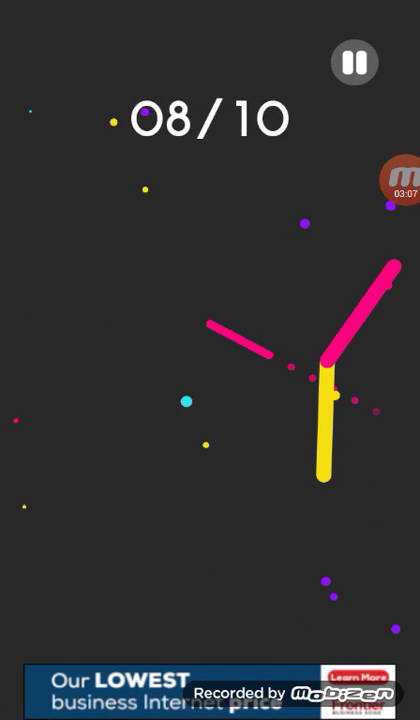
pyautogui.click(337, 293)
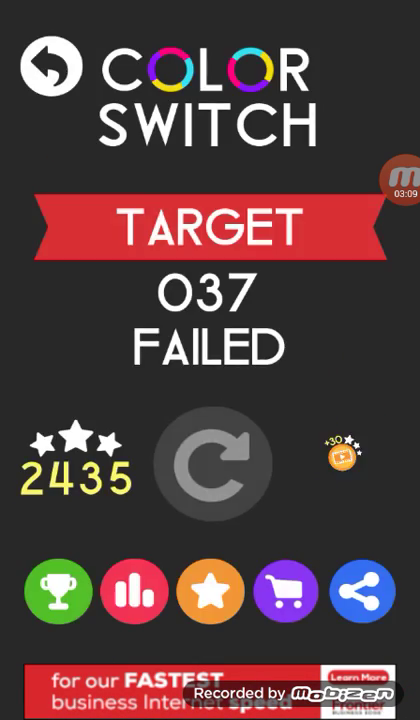
pyautogui.click(209, 466)
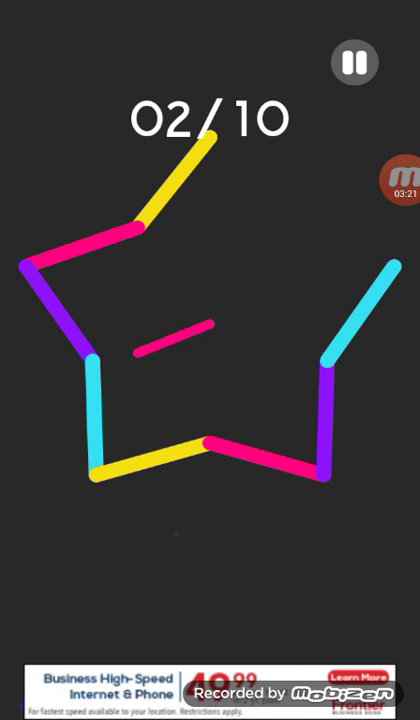
# Step: Hit pink, cyan and yellow segments to finish target 37, then dismiss the ad and start 38
pyautogui.click(210, 360)
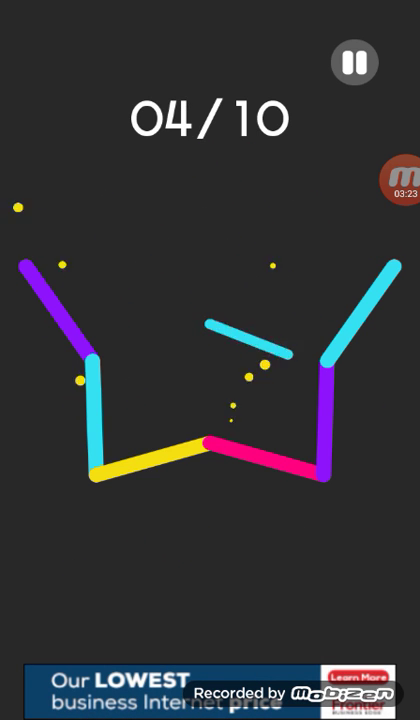
pyautogui.click(210, 360)
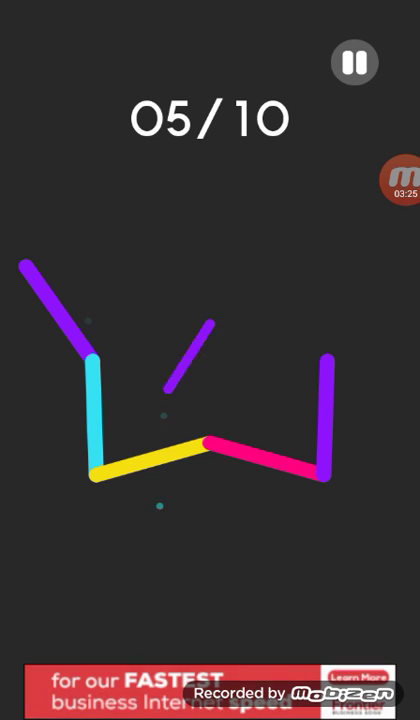
pyautogui.click(210, 360)
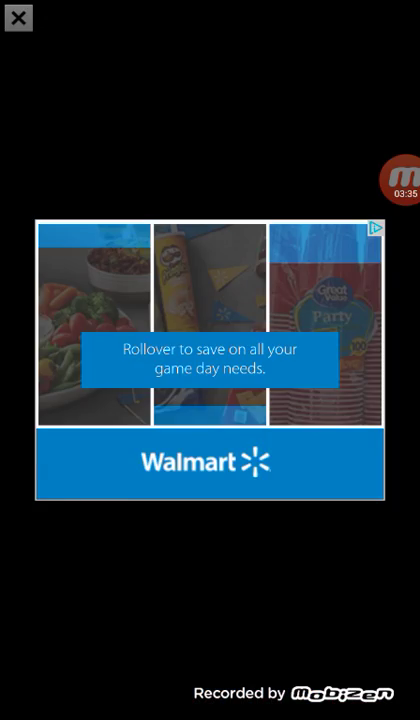
pyautogui.click(18, 17)
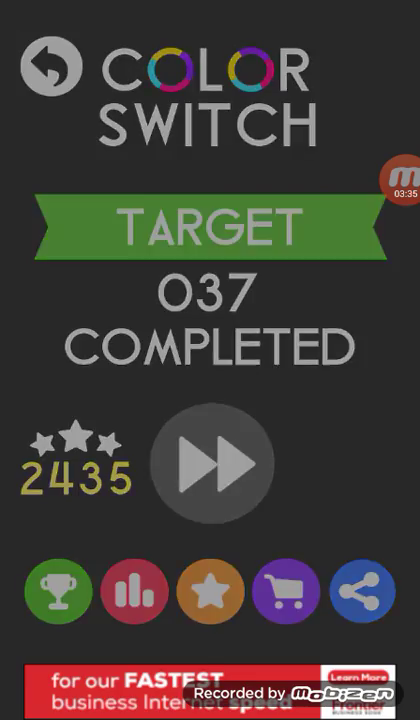
pyautogui.click(206, 463)
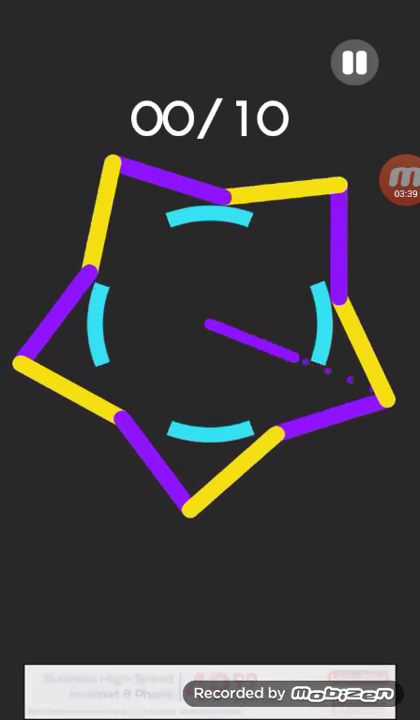
# Step: Fire sticks at purple, yellow and other matching segments, reaching 8 of 10, then retry after failing
pyautogui.click(210, 360)
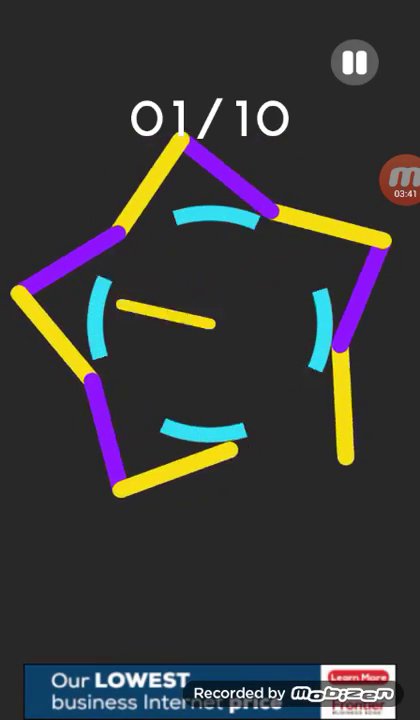
pyautogui.click(210, 360)
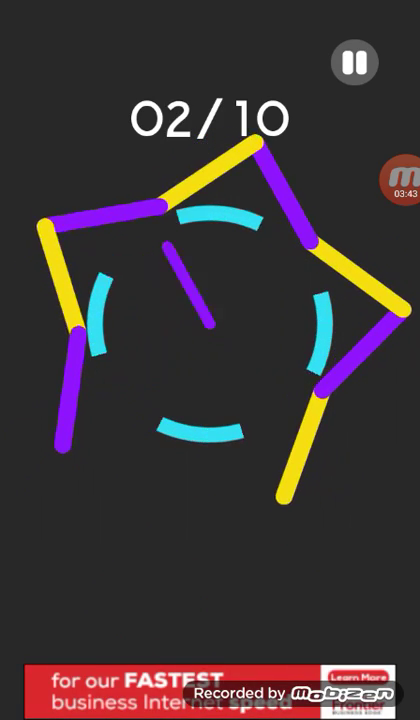
pyautogui.click(210, 360)
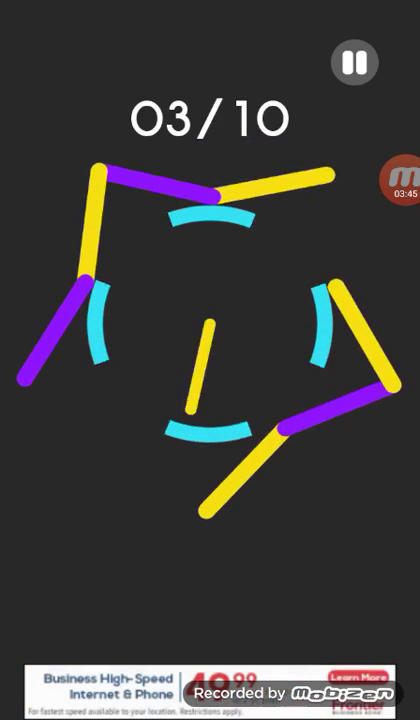
pyautogui.click(210, 360)
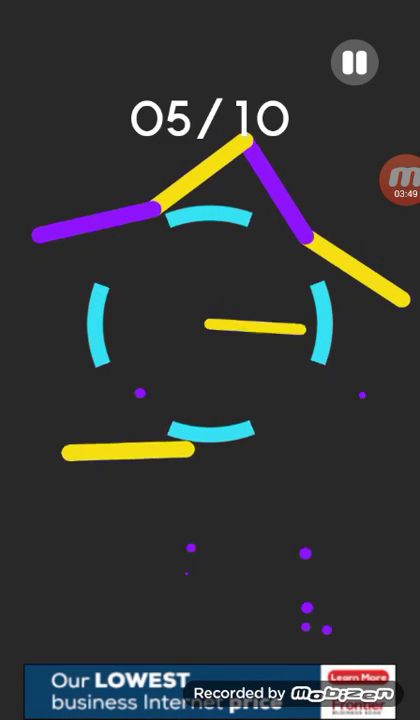
pyautogui.click(210, 360)
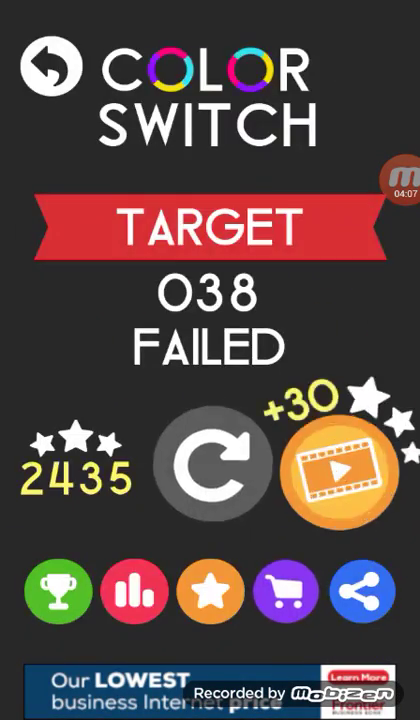
pyautogui.click(214, 469)
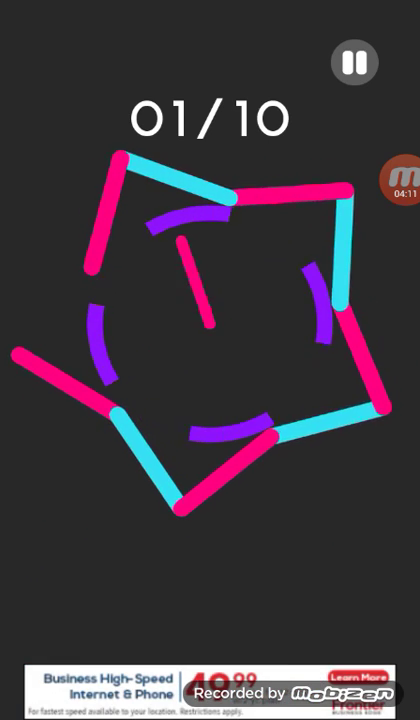
# Step: Shoot pink and cyan darts at the star until this target 38 round fails
pyautogui.click(210, 360)
pyautogui.click(210, 360)
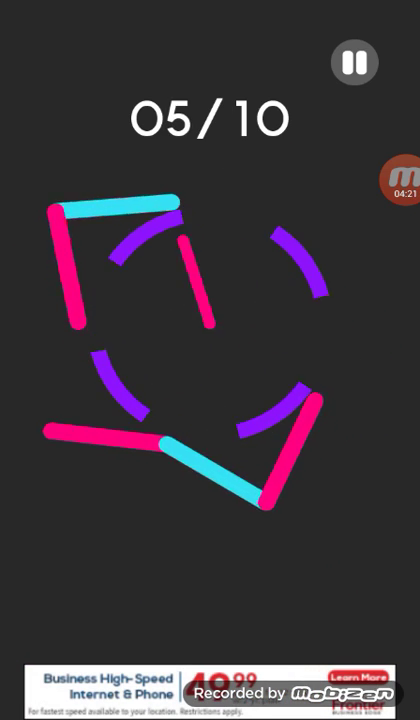
pyautogui.click(210, 360)
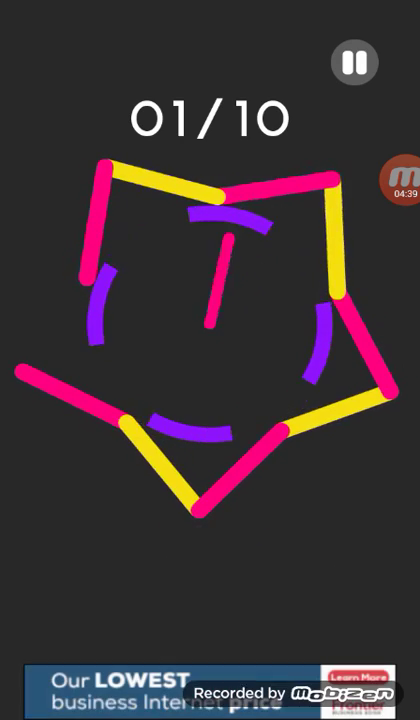
# Step: Shoot pink and yellow darts in the next round, reaching 4 of 10 before failing
pyautogui.click(210, 400)
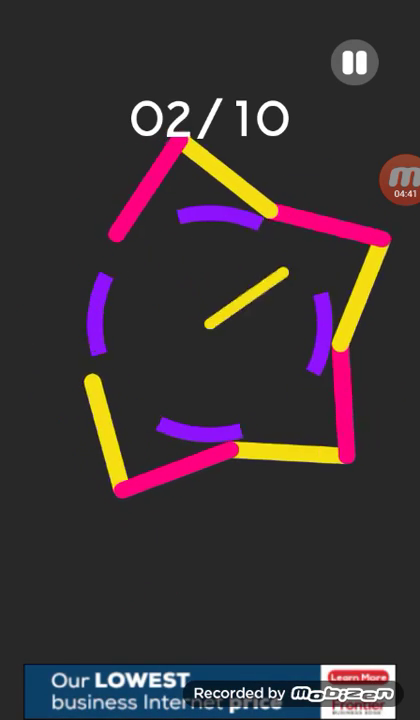
pyautogui.click(210, 400)
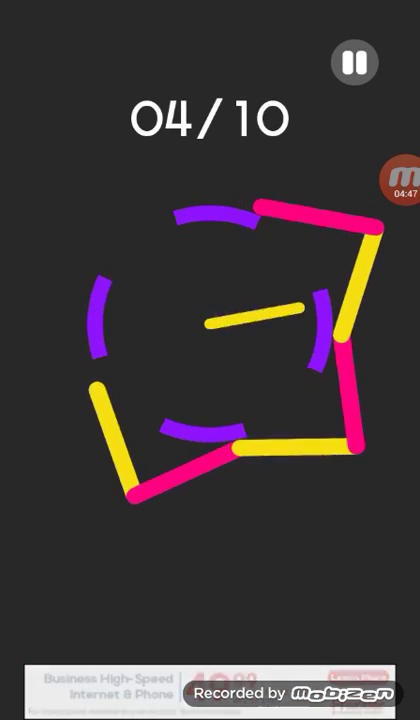
pyautogui.click(210, 400)
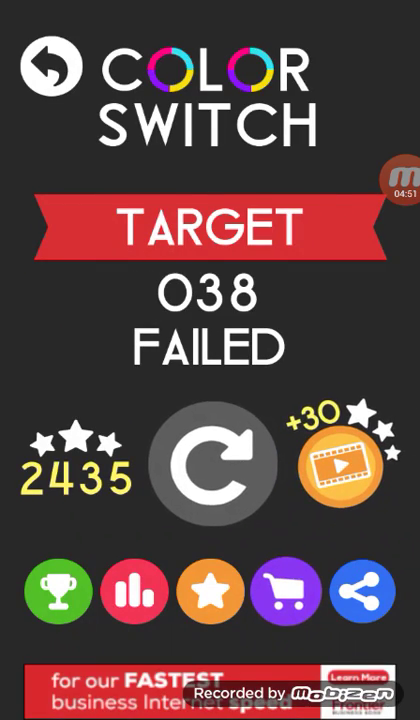
pyautogui.click(405, 180)
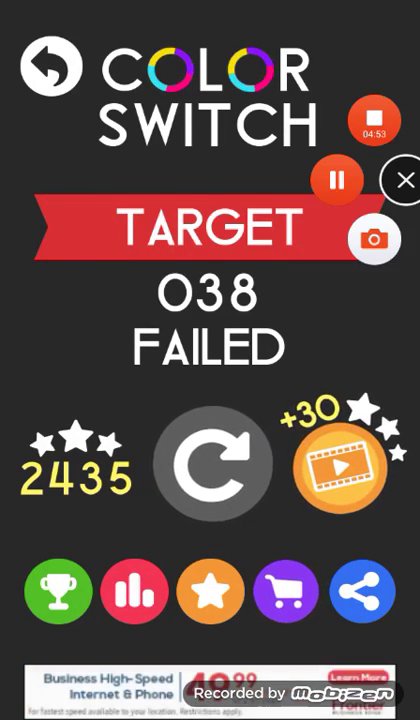